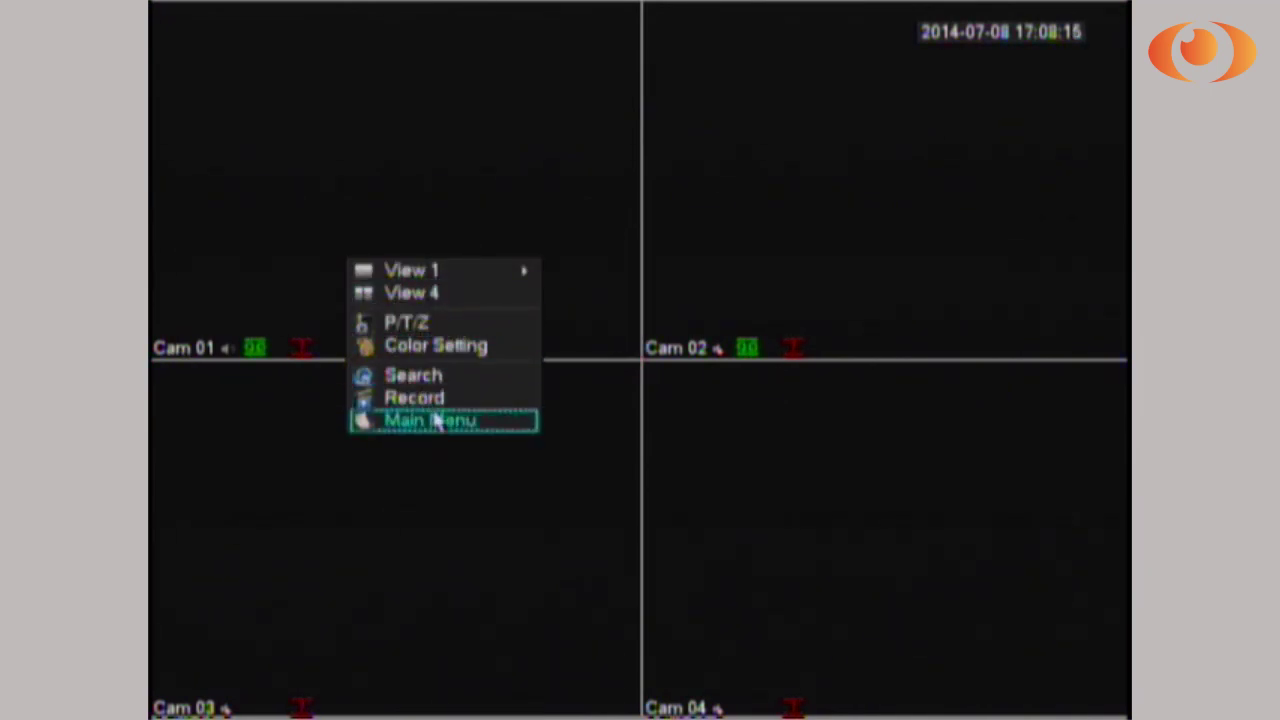
- Open the alarm detection settings in the recorder's configuration and select channel 1
{"action": "left_click", "coordinate": [437, 421]}
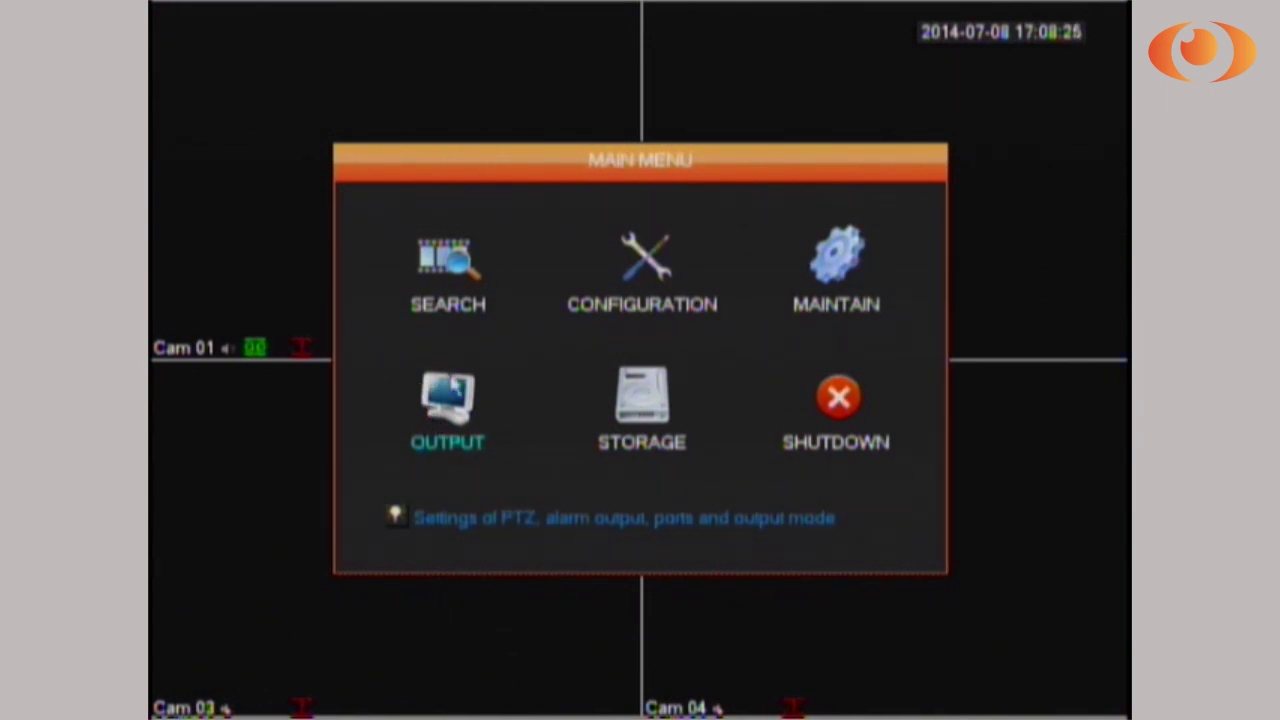
{"action": "left_click", "coordinate": [652, 288]}
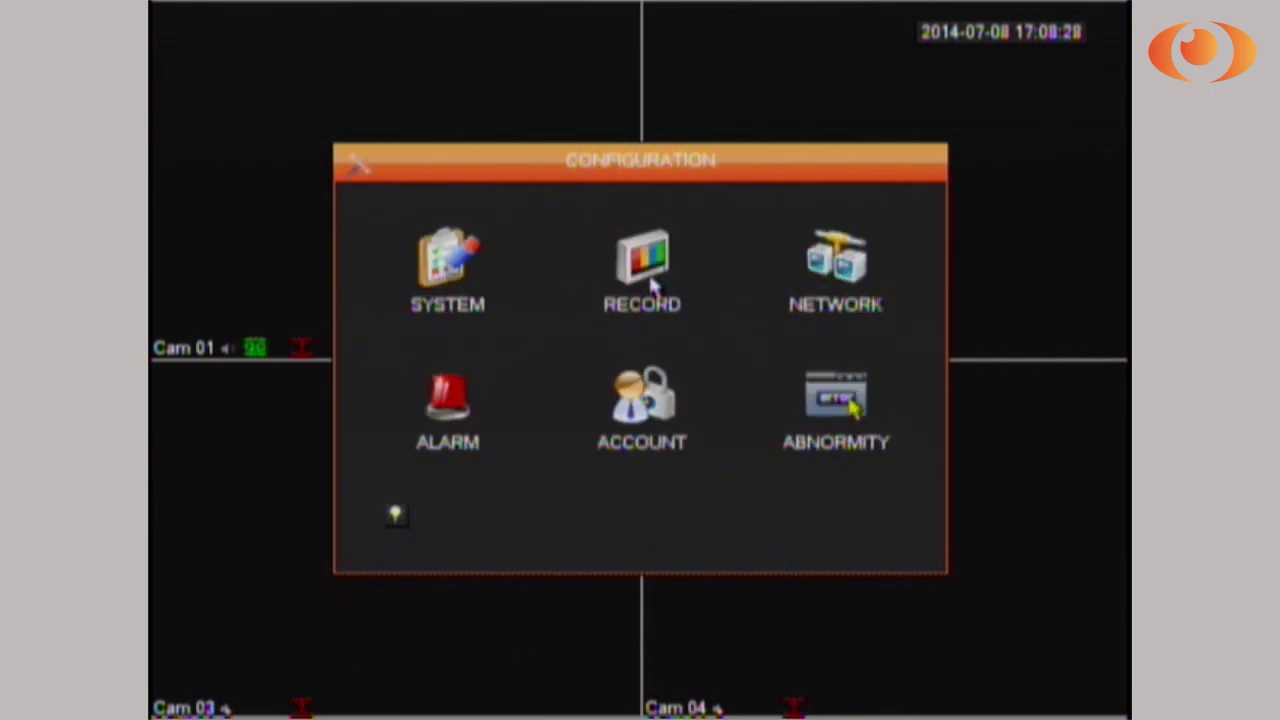
{"action": "left_click", "coordinate": [468, 386]}
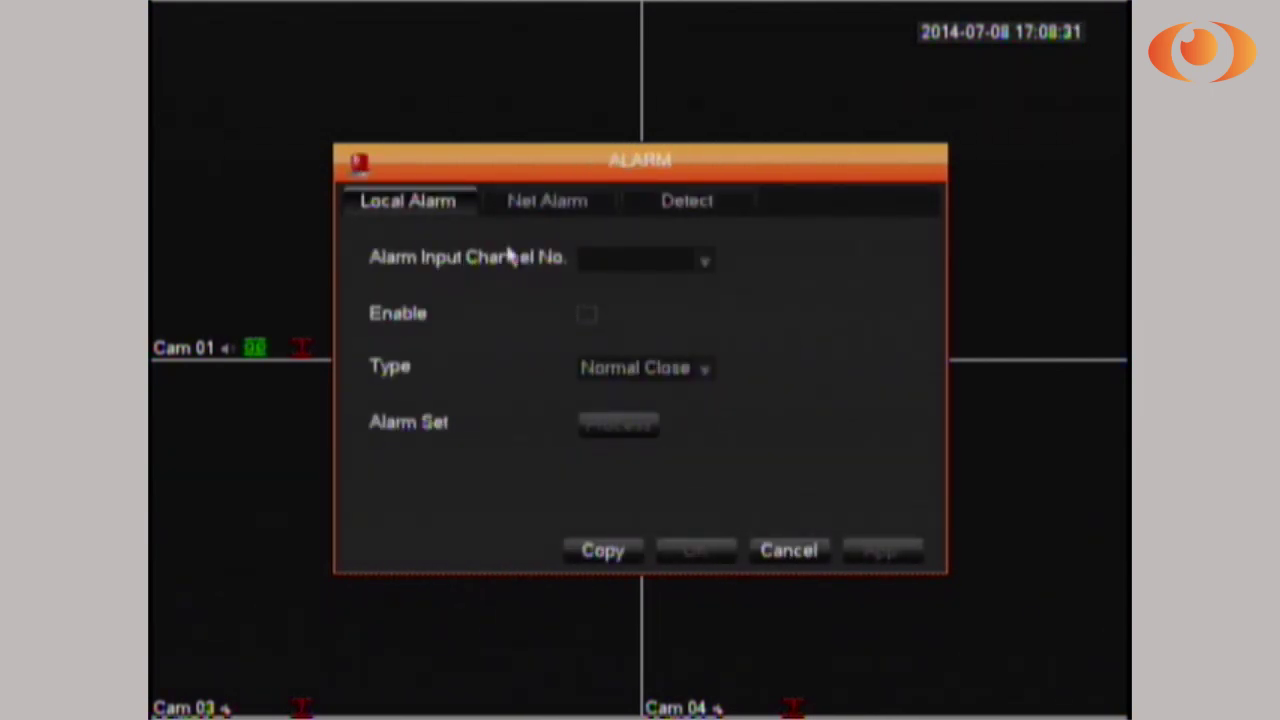
{"action": "left_click", "coordinate": [666, 200]}
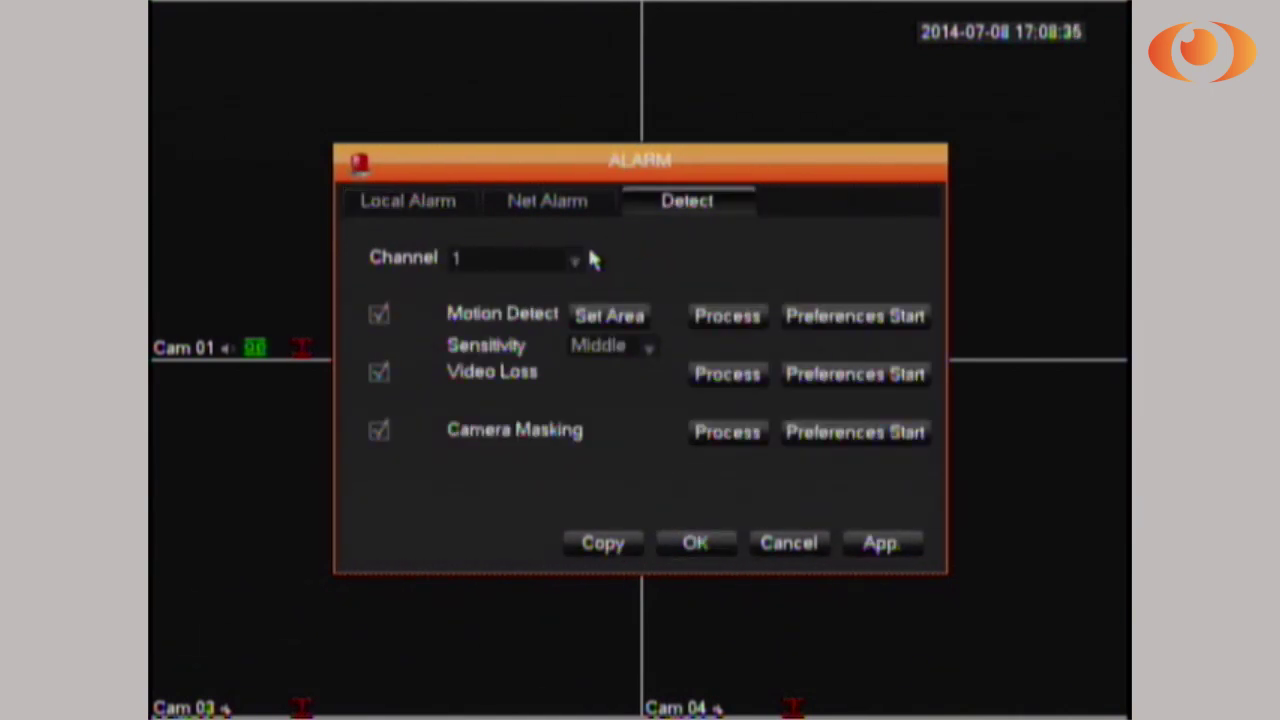
{"action": "left_click", "coordinate": [580, 260]}
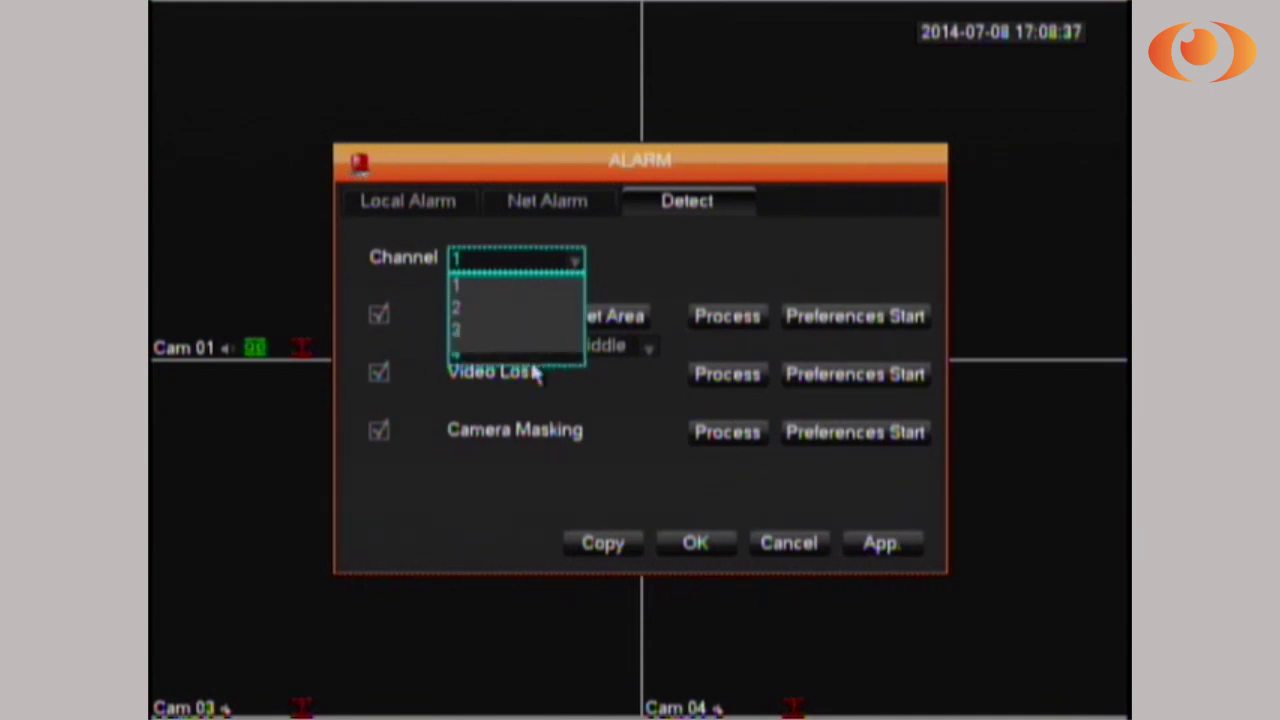
{"action": "left_click", "coordinate": [476, 290]}
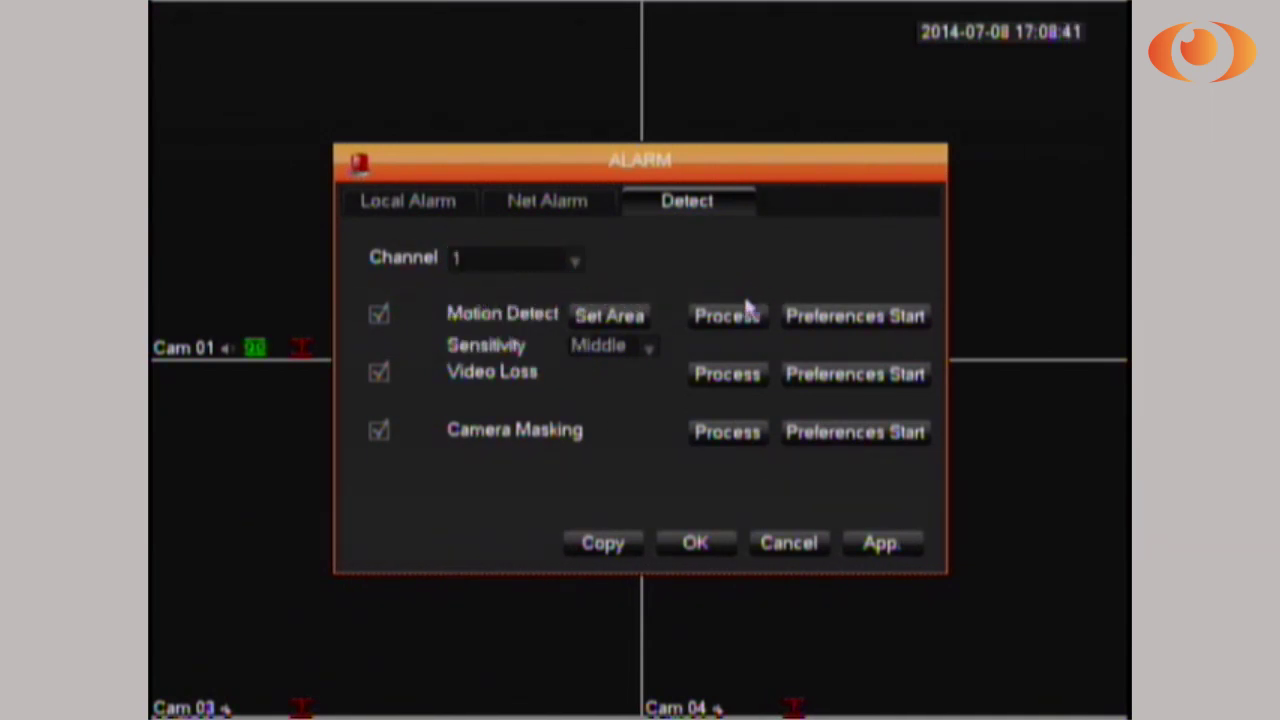
- Enable Send Email in the motion detection process settings for channel 1 and save the alarm configuration
{"action": "left_click", "coordinate": [718, 318]}
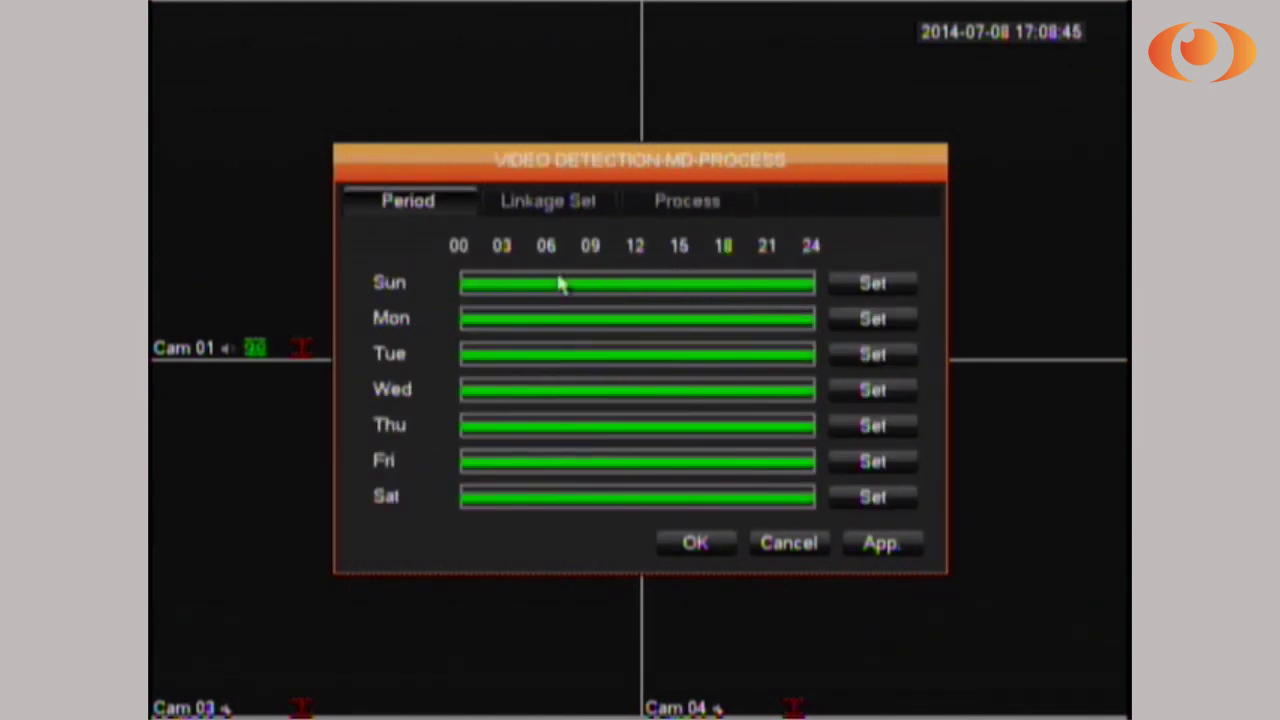
{"action": "left_click", "coordinate": [508, 200]}
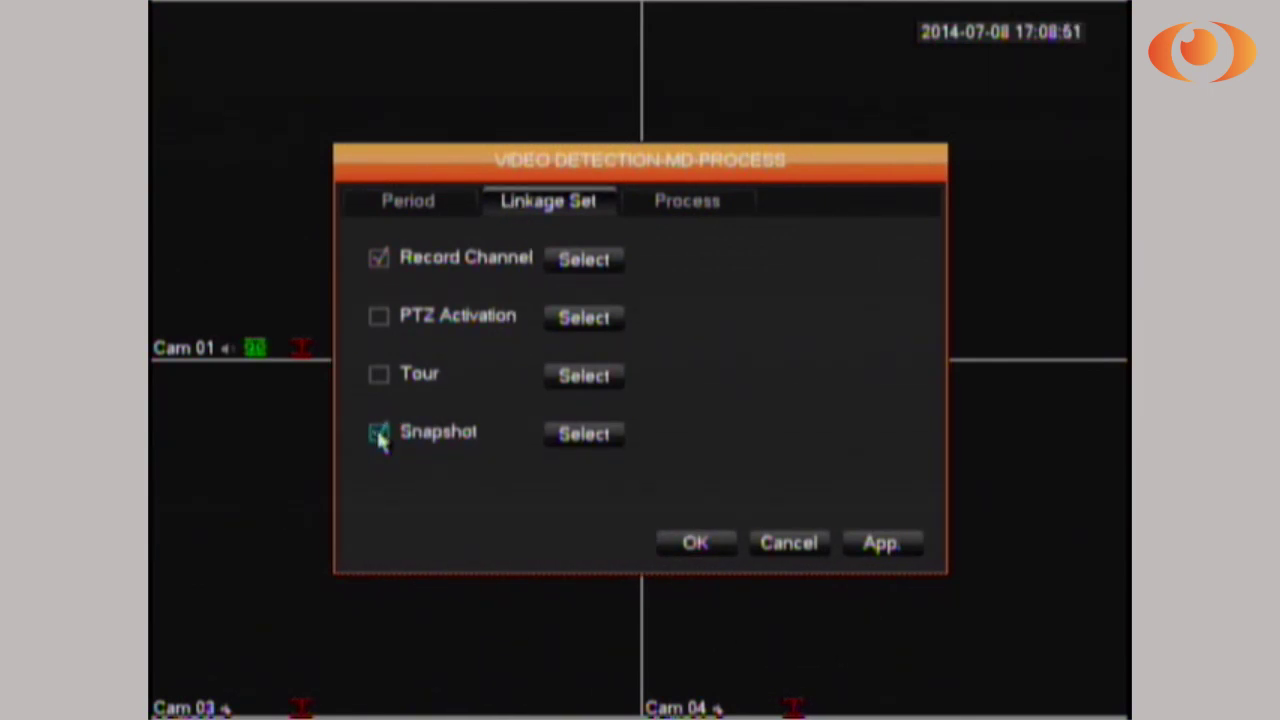
{"action": "left_click", "coordinate": [668, 210]}
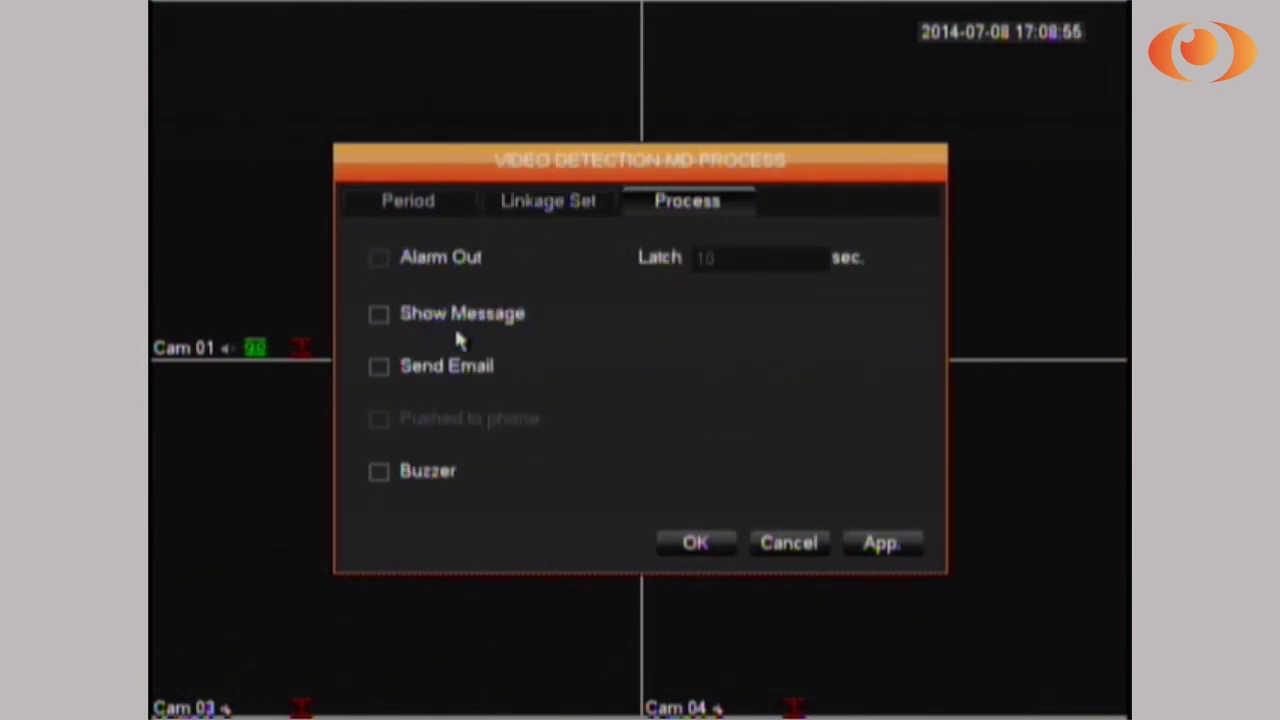
{"action": "left_click", "coordinate": [379, 368]}
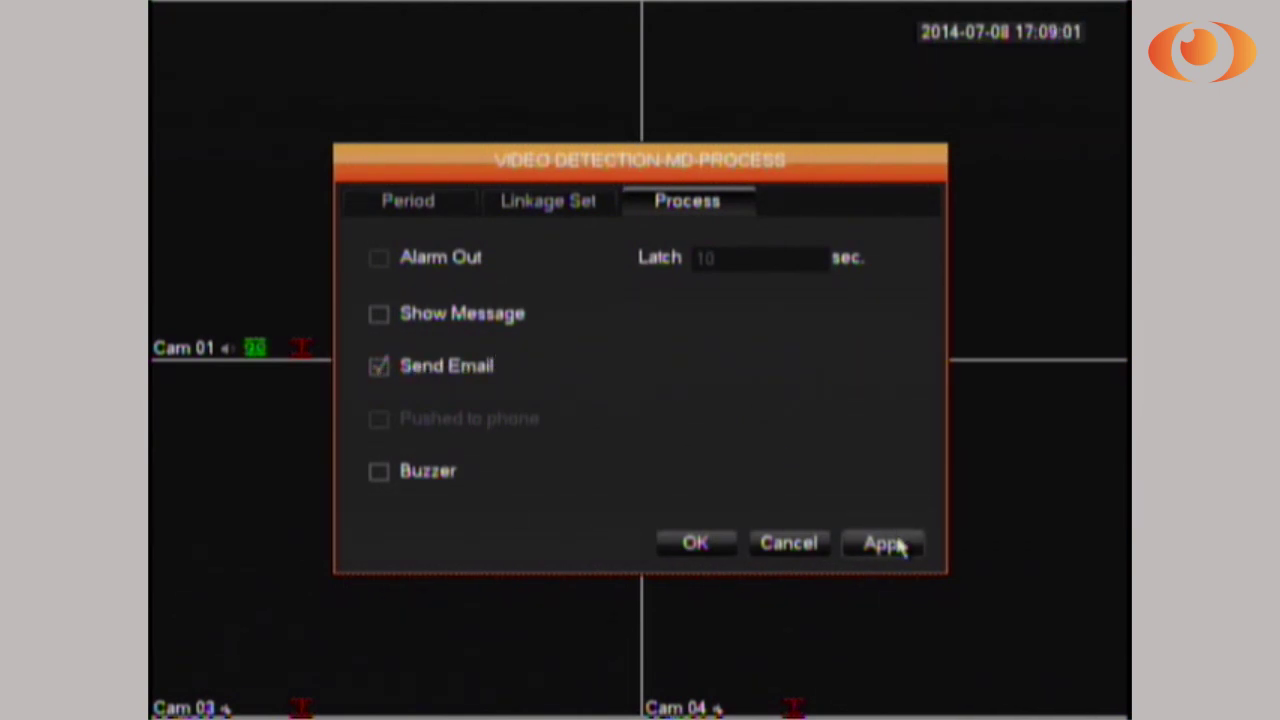
{"action": "left_click", "coordinate": [713, 547]}
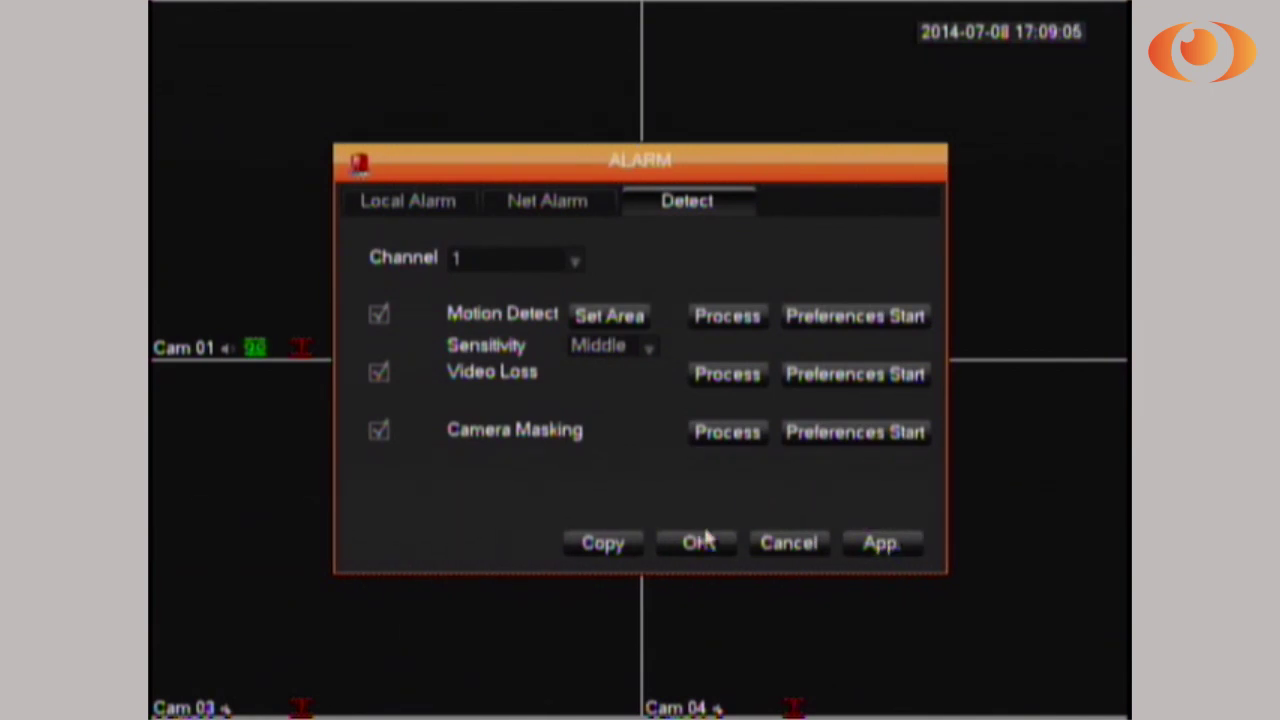
{"action": "left_click", "coordinate": [700, 542]}
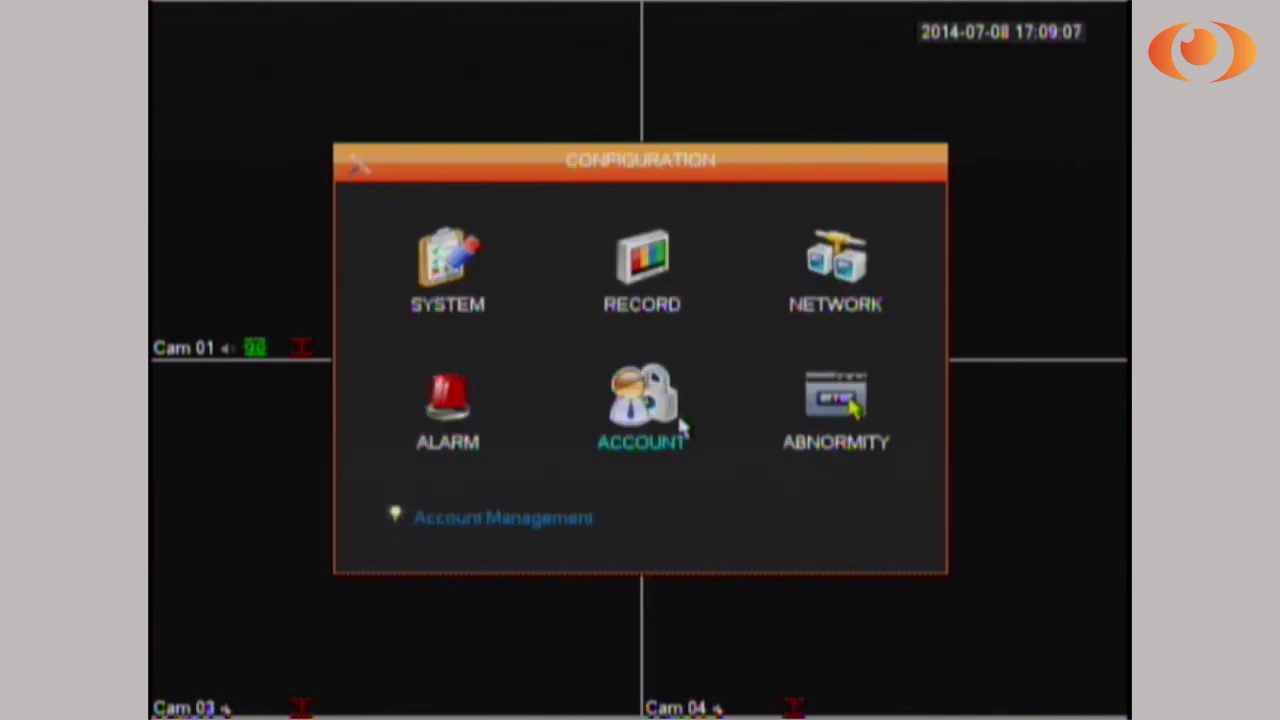
- Open the Email settings from the advanced network configuration
{"action": "left_click", "coordinate": [834, 259]}
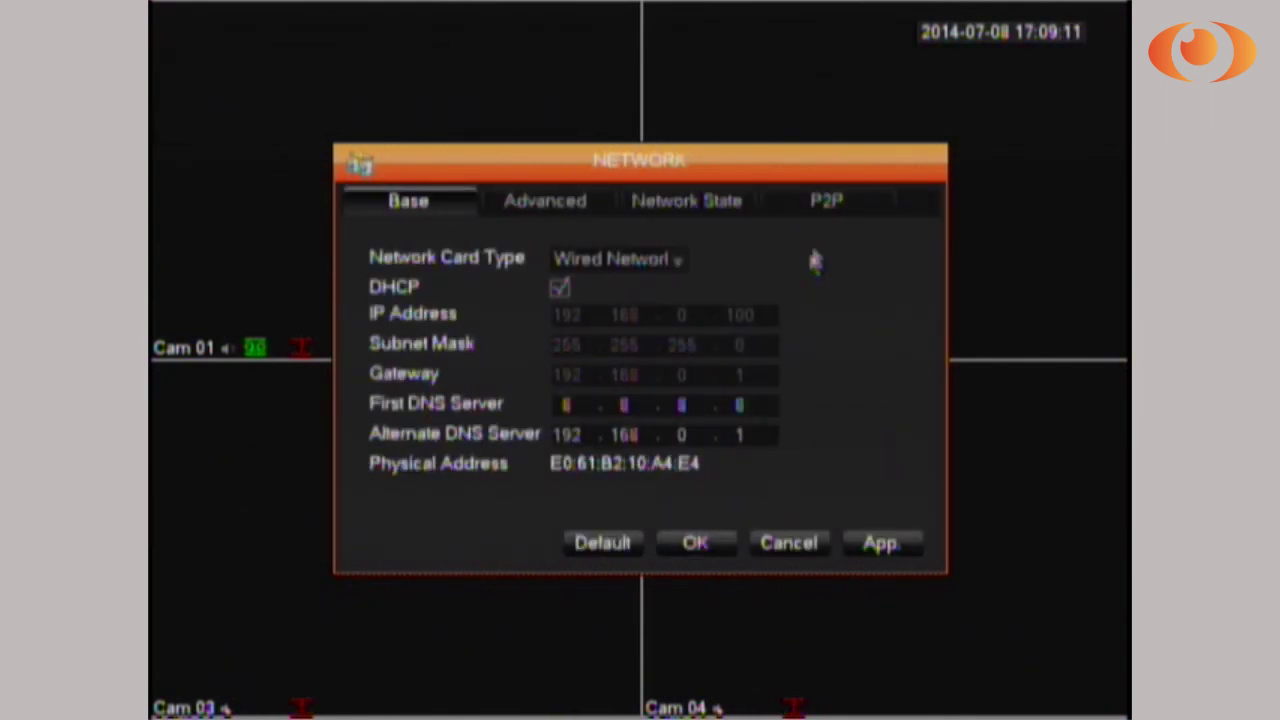
{"action": "left_click", "coordinate": [530, 199]}
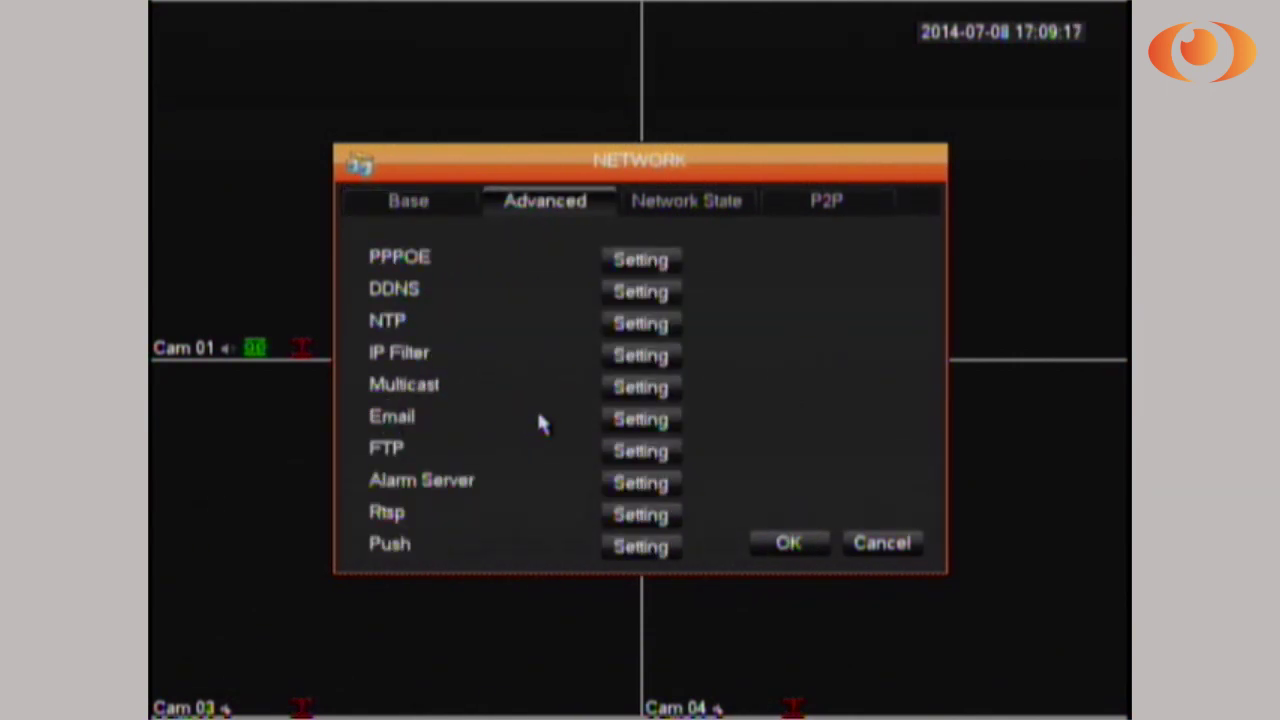
{"action": "left_click", "coordinate": [628, 419]}
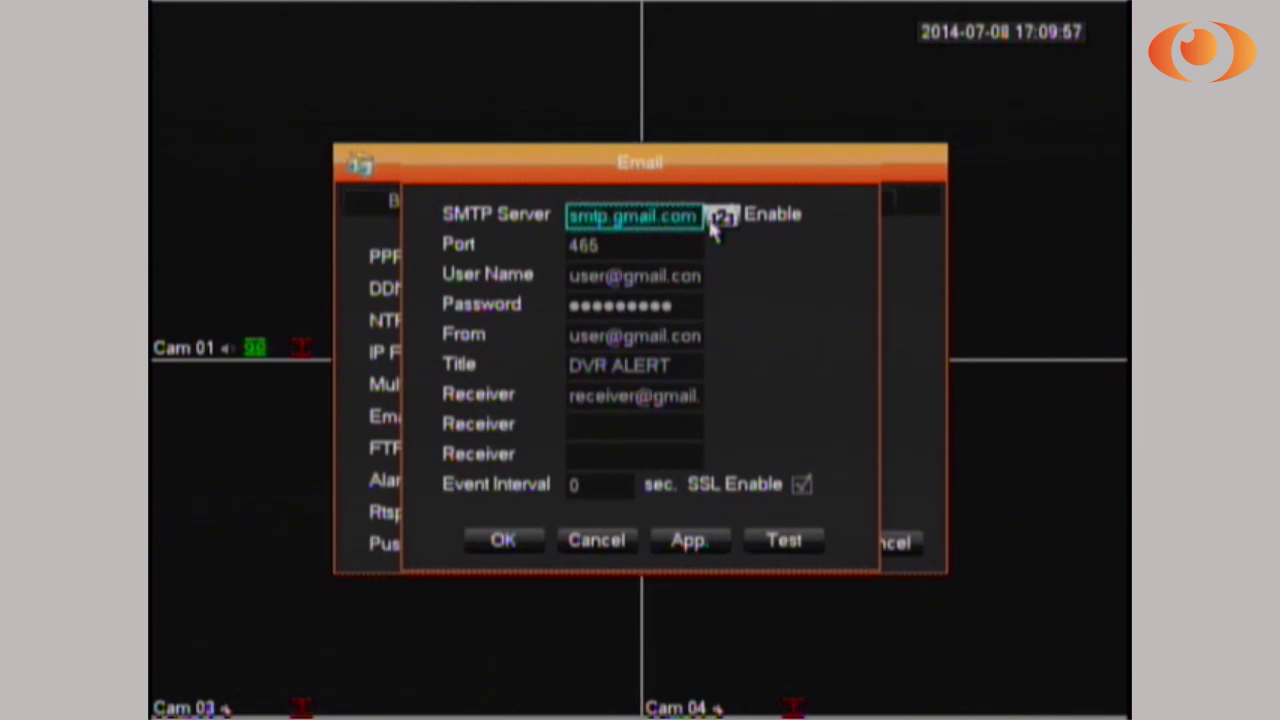
- Examine the email form's port, user name, password, sender, title and first receiver fields
{"action": "left_click", "coordinate": [495, 258]}
{"action": "left_click", "coordinate": [568, 248]}
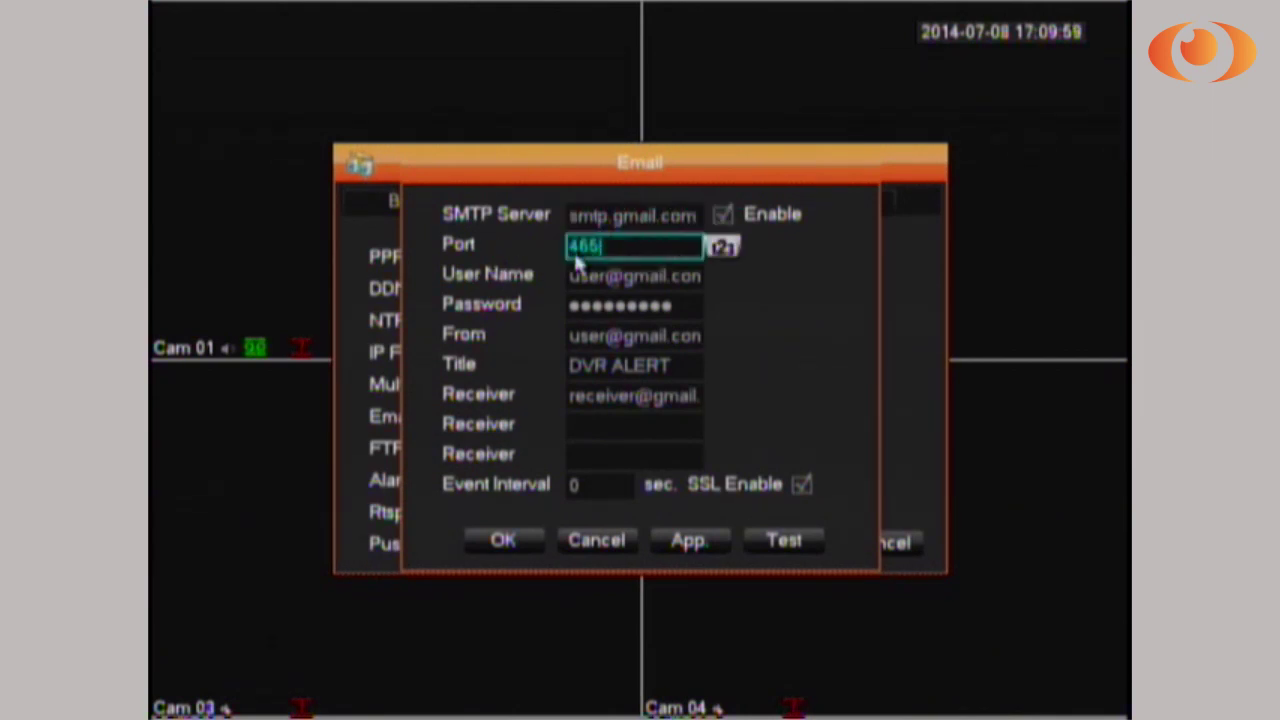
{"action": "left_click", "coordinate": [690, 278]}
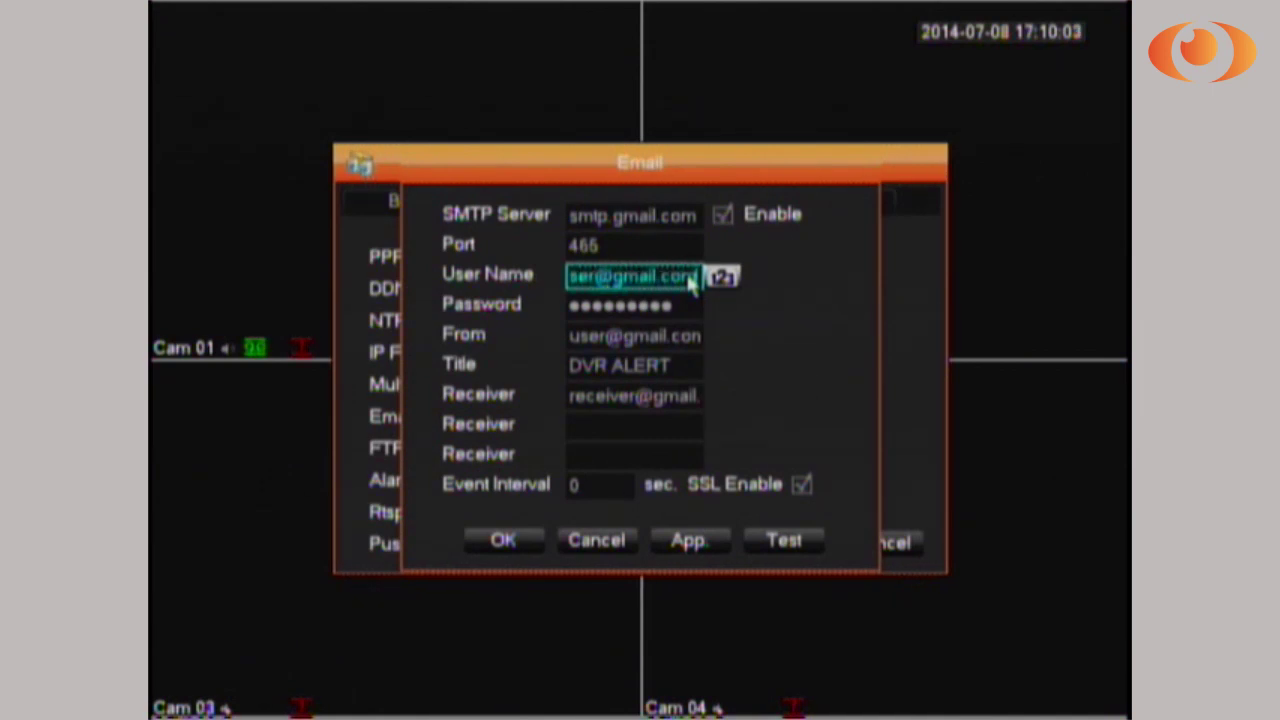
{"action": "left_click", "coordinate": [611, 306]}
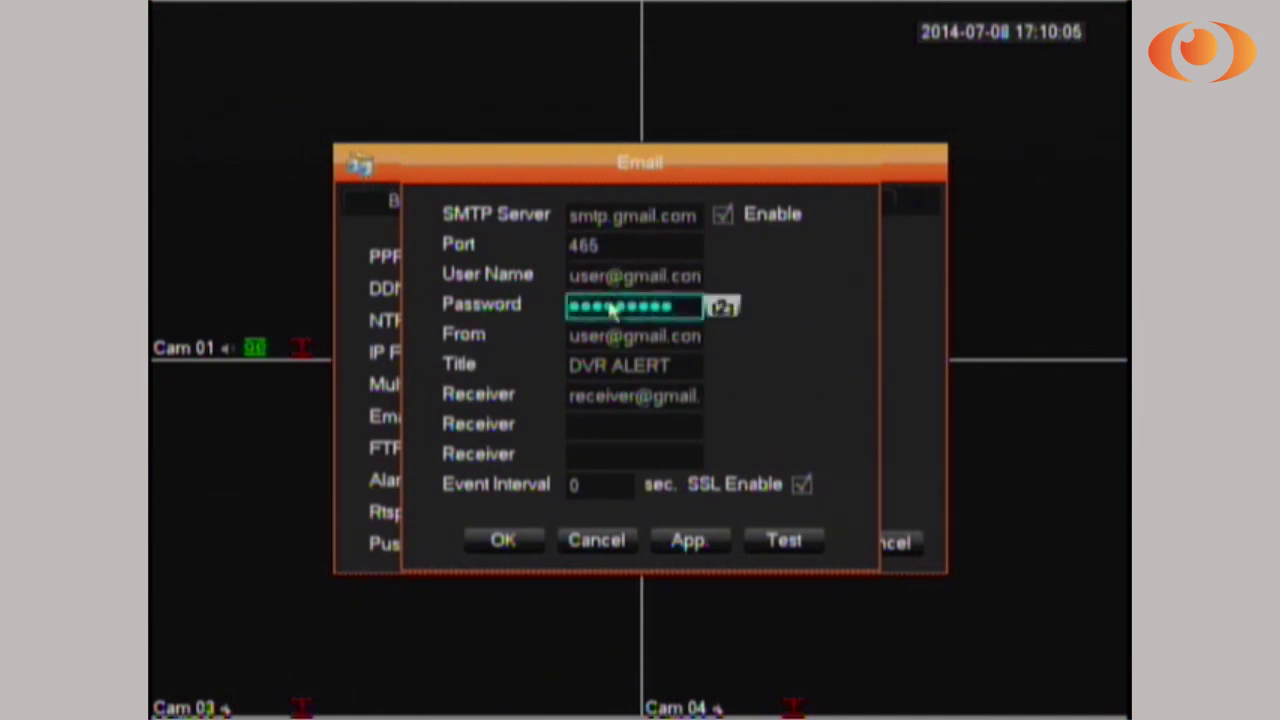
{"action": "left_click", "coordinate": [560, 285]}
{"action": "left_click", "coordinate": [575, 278]}
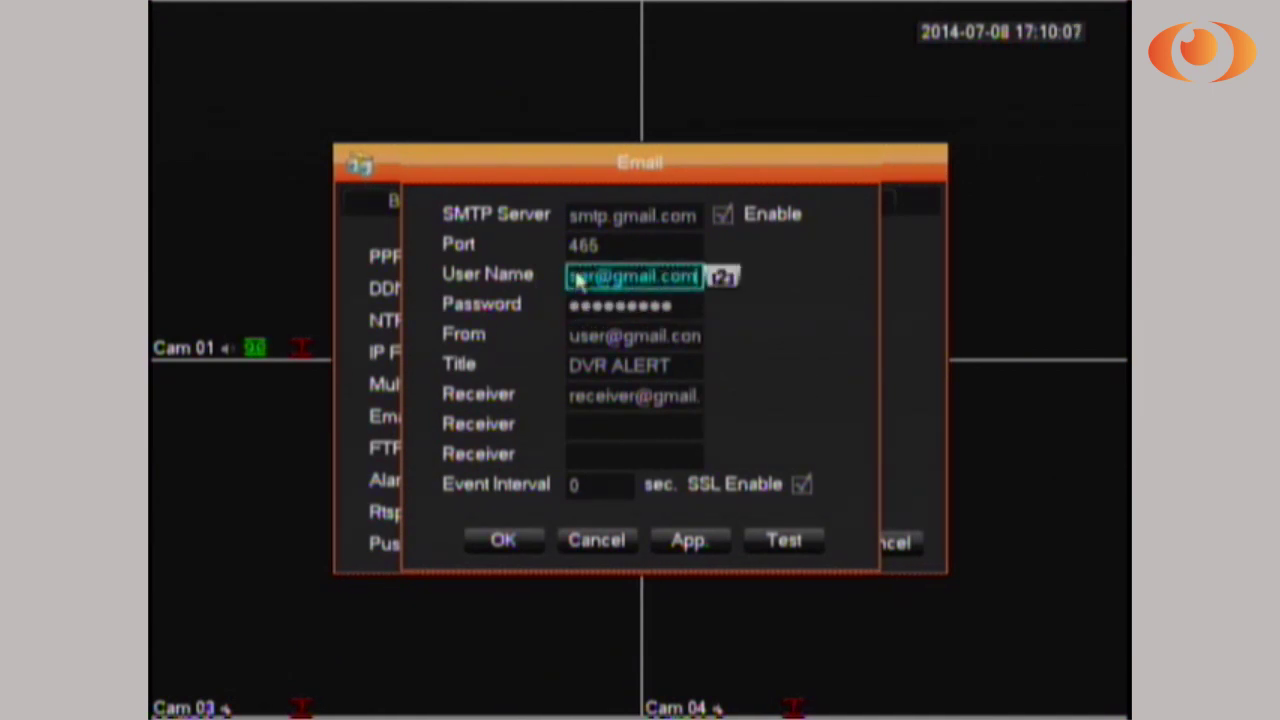
{"action": "left_click", "coordinate": [544, 290]}
{"action": "left_click", "coordinate": [583, 314]}
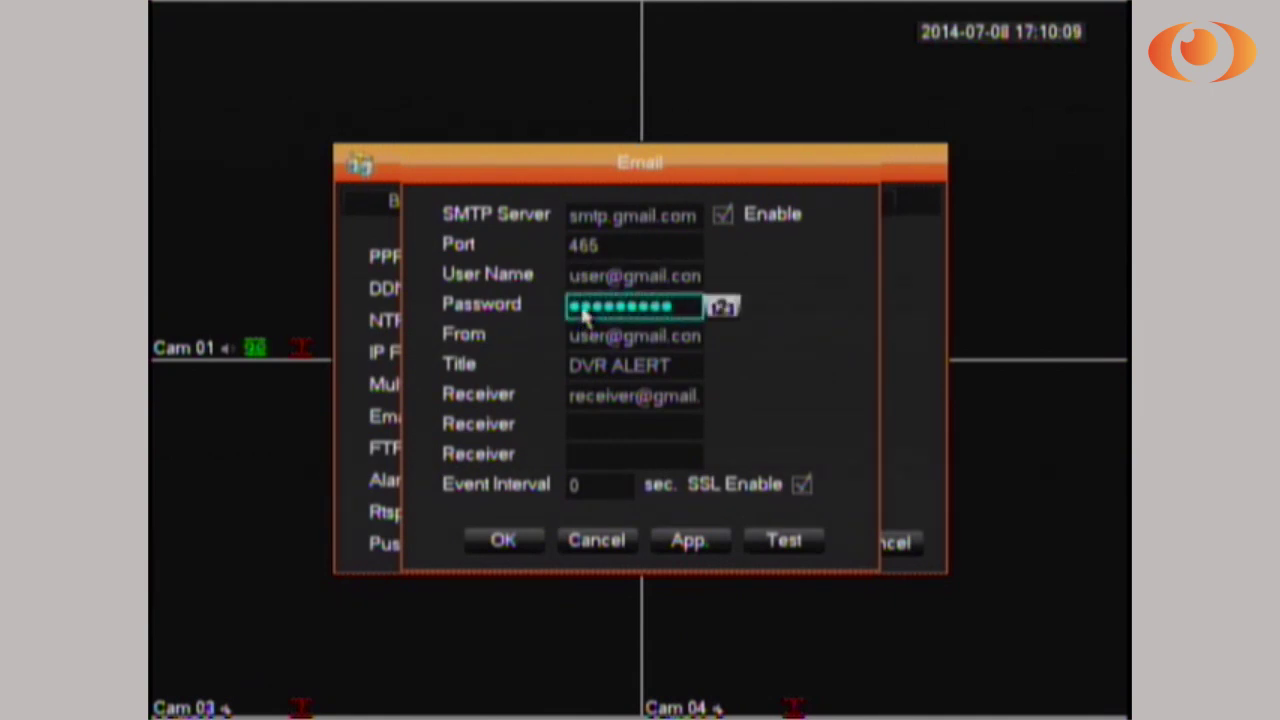
{"action": "left_click", "coordinate": [585, 284]}
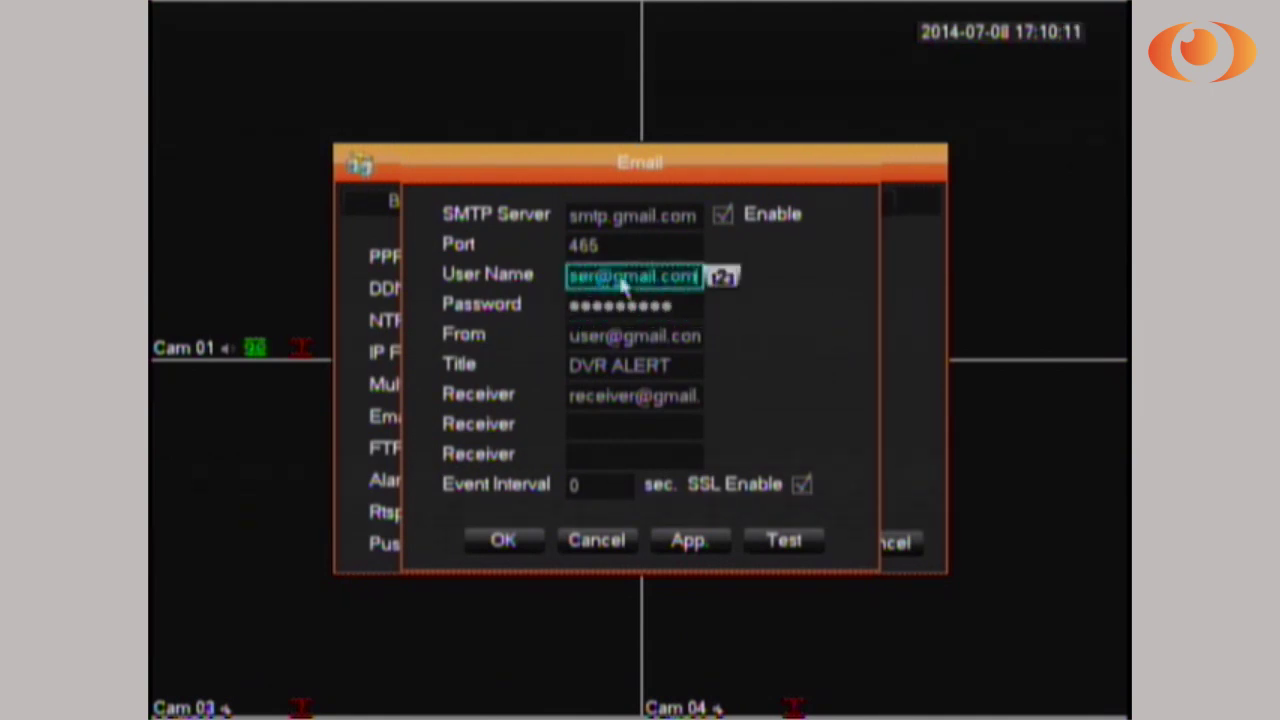
{"action": "left_click", "coordinate": [698, 340]}
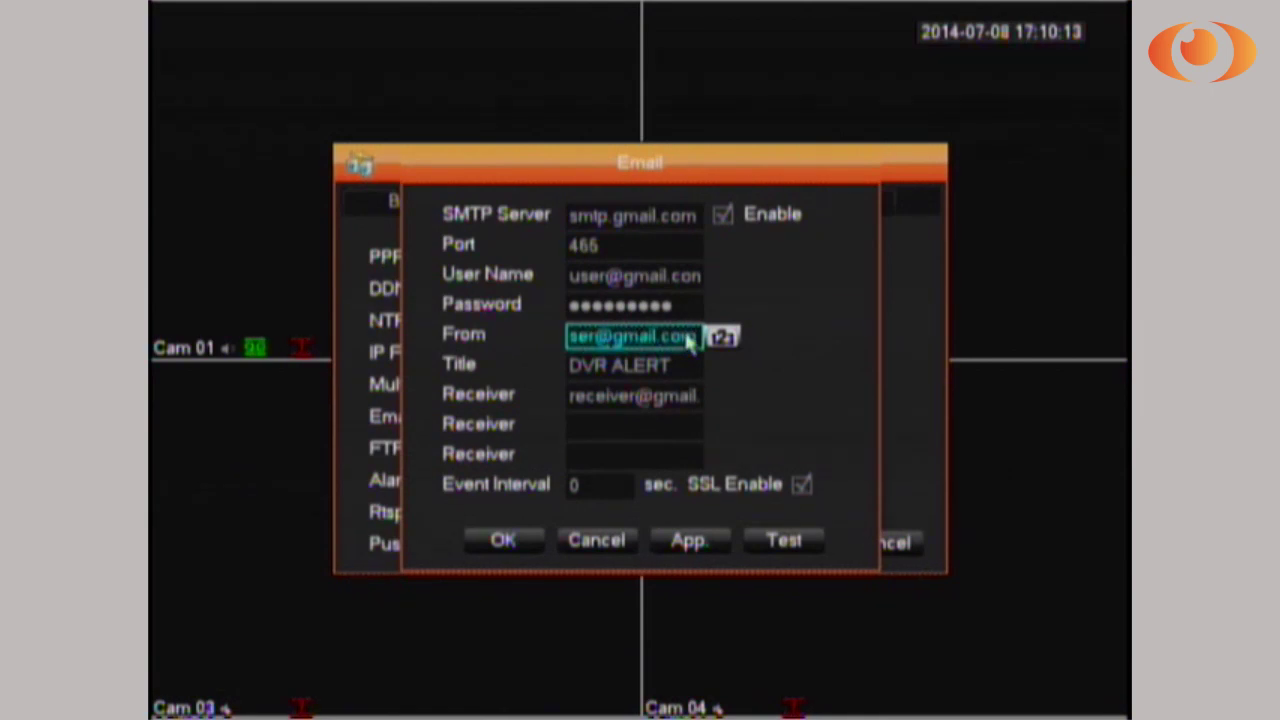
{"action": "left_click", "coordinate": [725, 308]}
{"action": "left_click", "coordinate": [690, 276]}
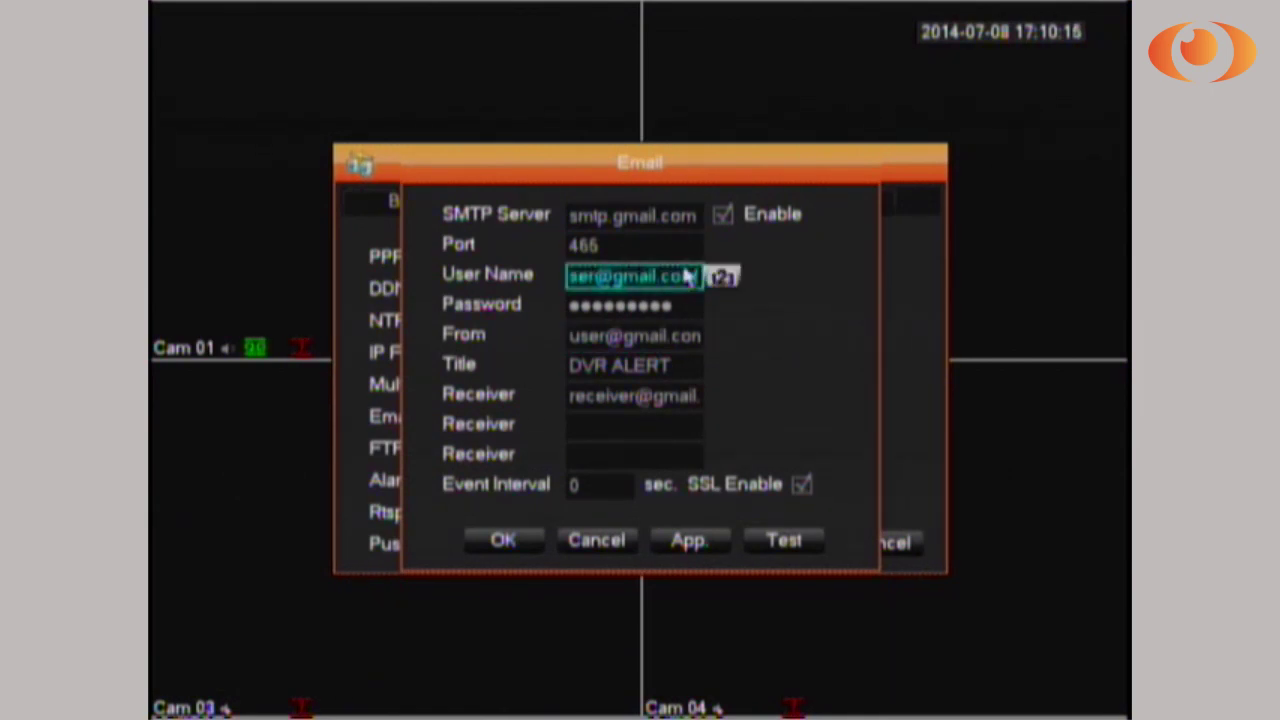
{"action": "left_click", "coordinate": [717, 302]}
{"action": "left_click", "coordinate": [688, 368]}
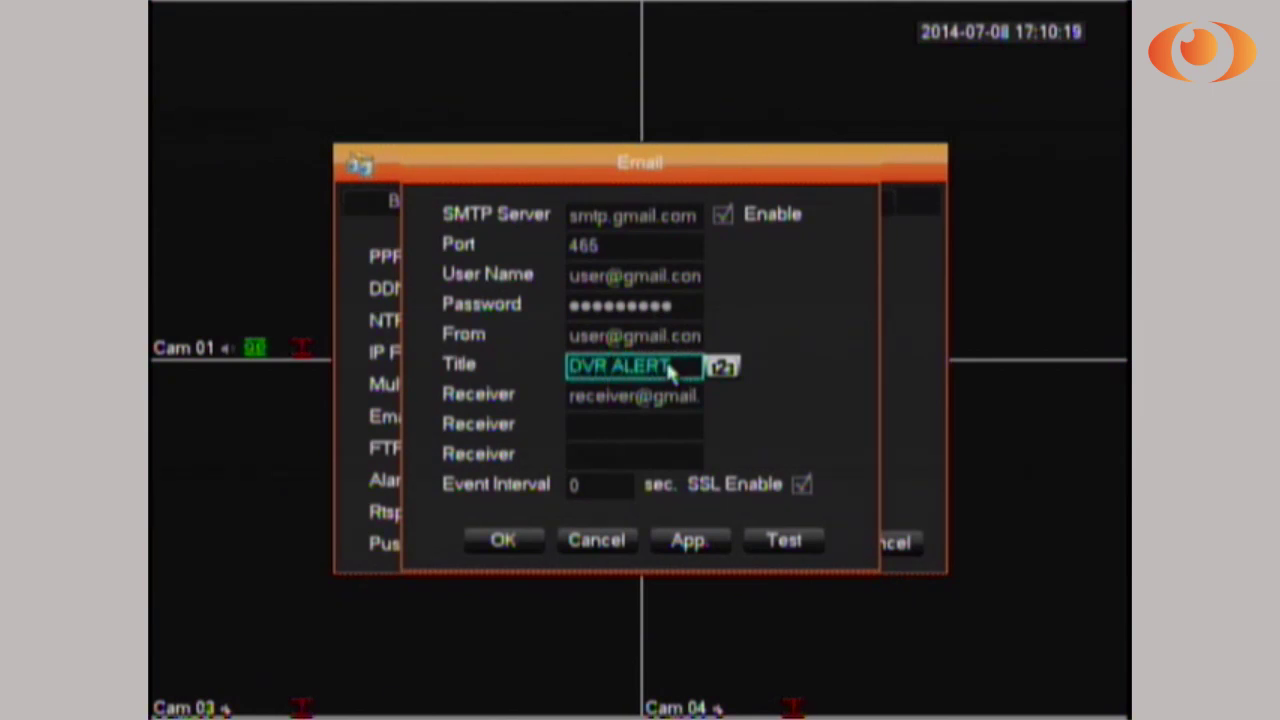
{"action": "left_click", "coordinate": [514, 368]}
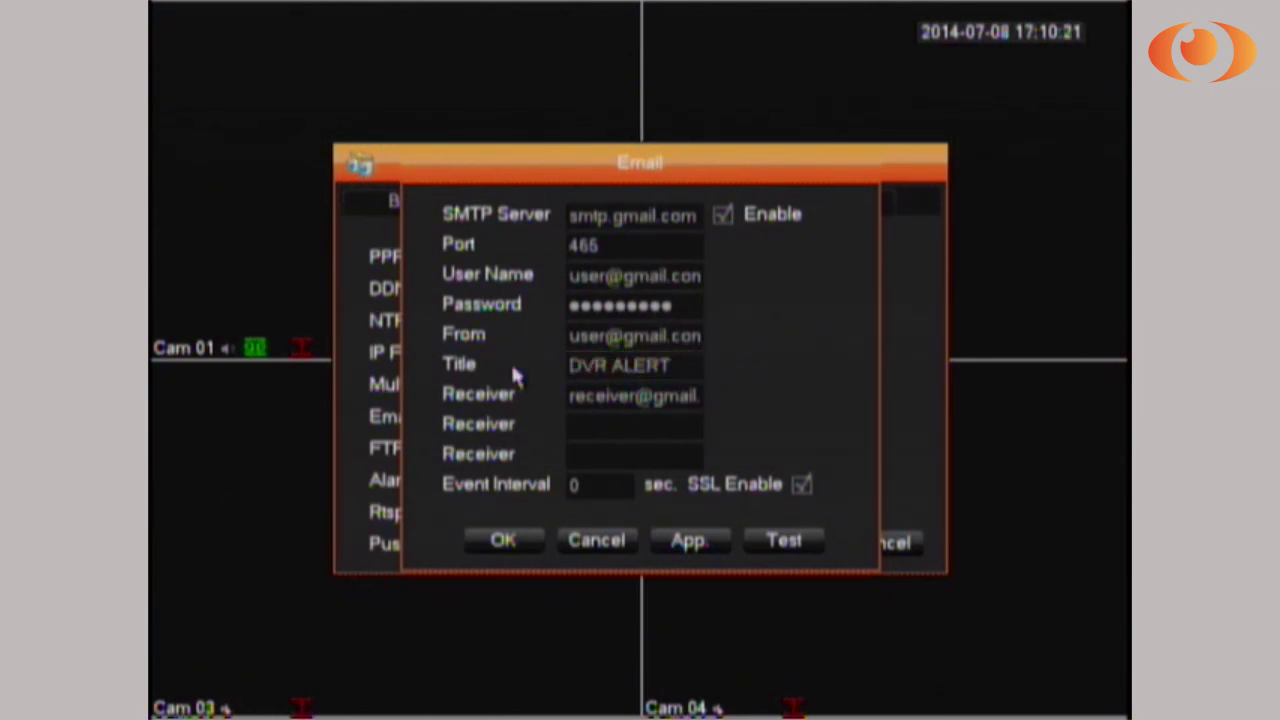
{"action": "left_click", "coordinate": [574, 404]}
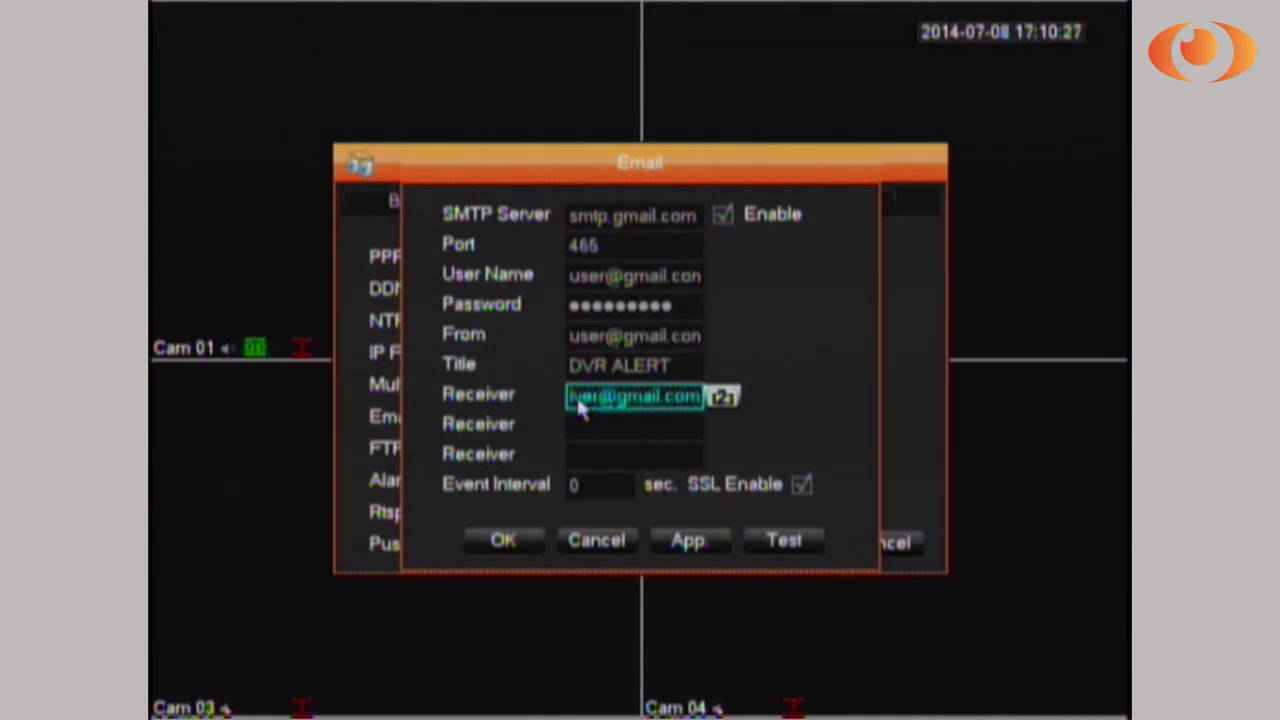
{"action": "left_click", "coordinate": [531, 403]}
{"action": "left_click", "coordinate": [585, 401]}
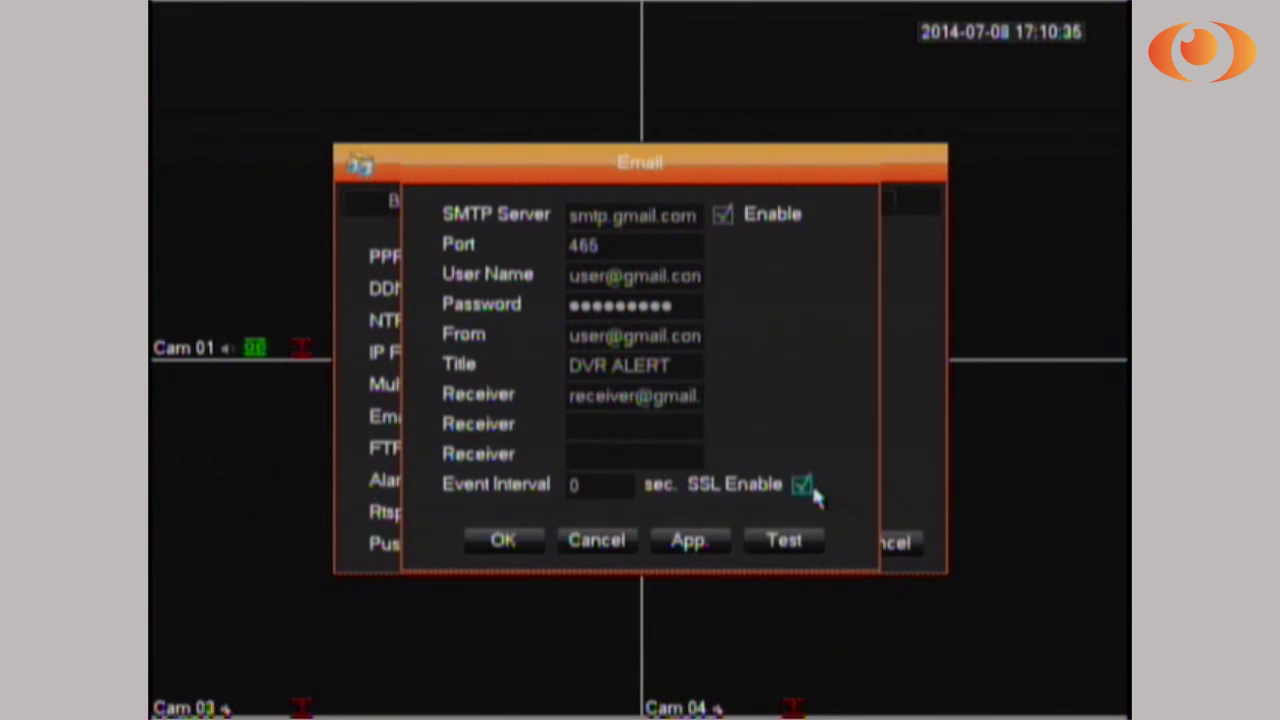
- Save the email settings with SSL enabled and leave the network configuration for the main menu
{"action": "left_click", "coordinate": [801, 484]}
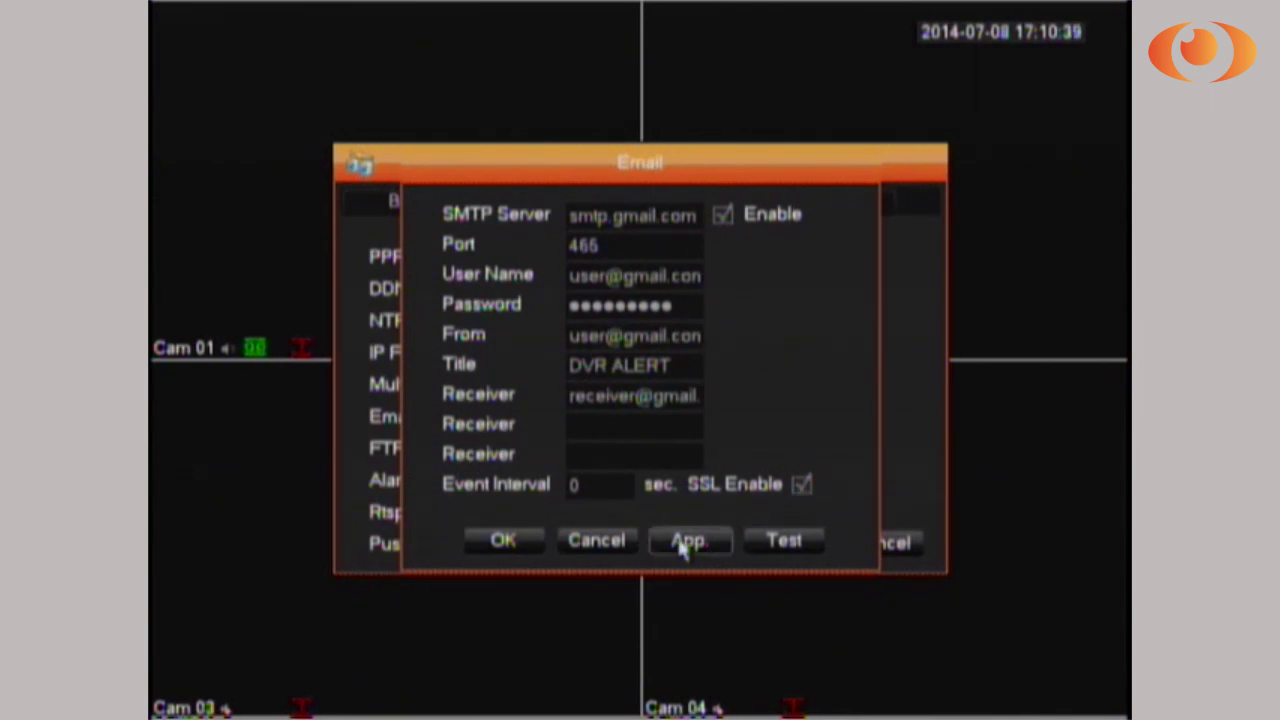
{"action": "left_click", "coordinate": [507, 542]}
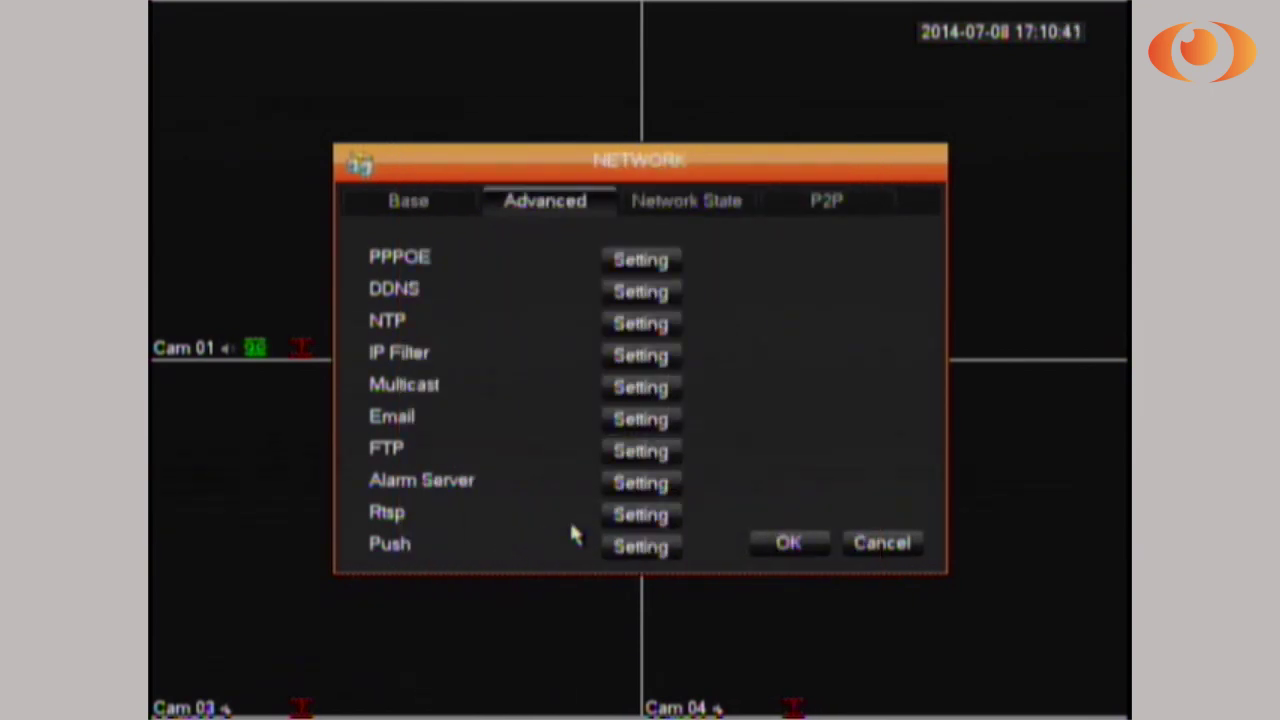
{"action": "left_click", "coordinate": [758, 538]}
{"action": "right_click", "coordinate": [736, 356]}
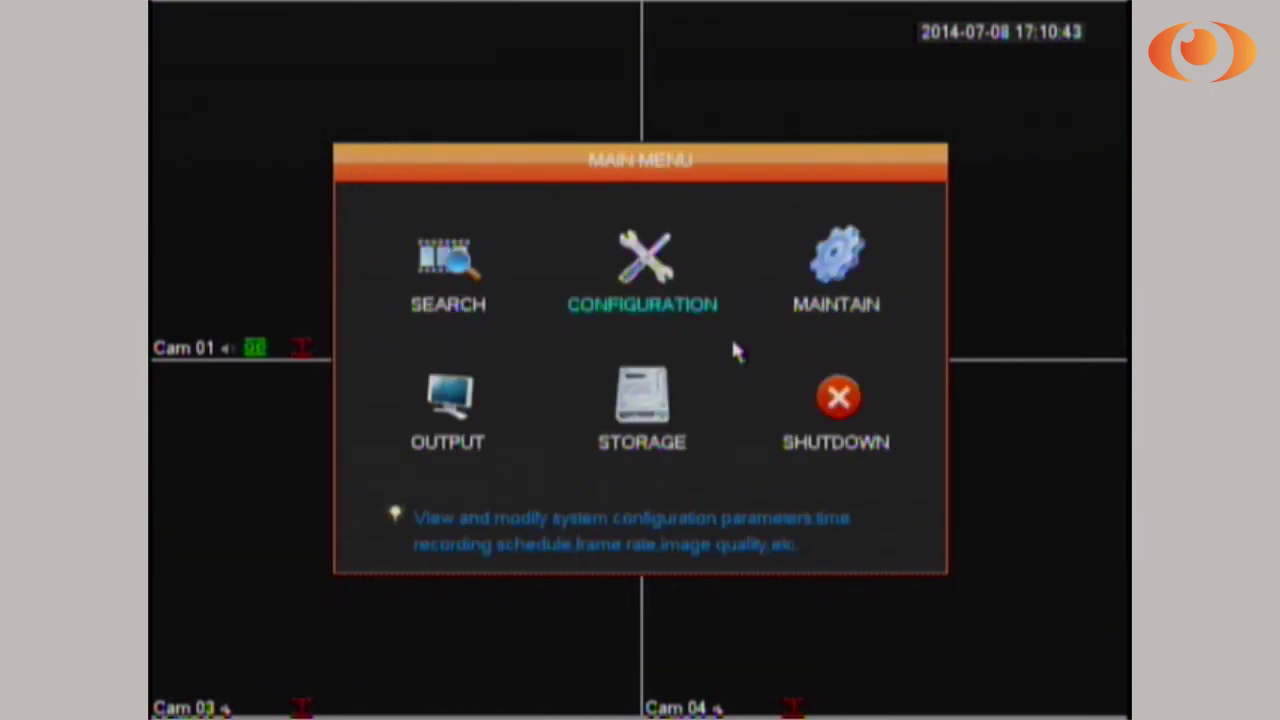